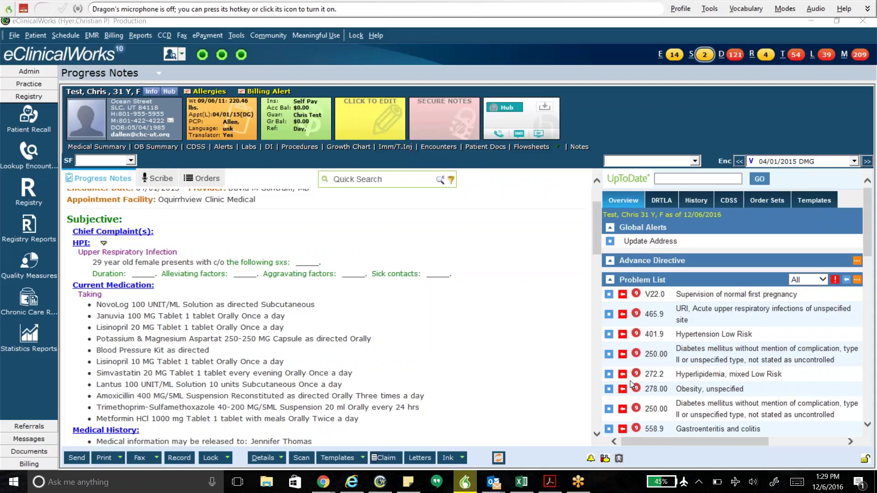
Step: Open the Patient Hub for the test patient from the Progress Notes header
click(169, 92)
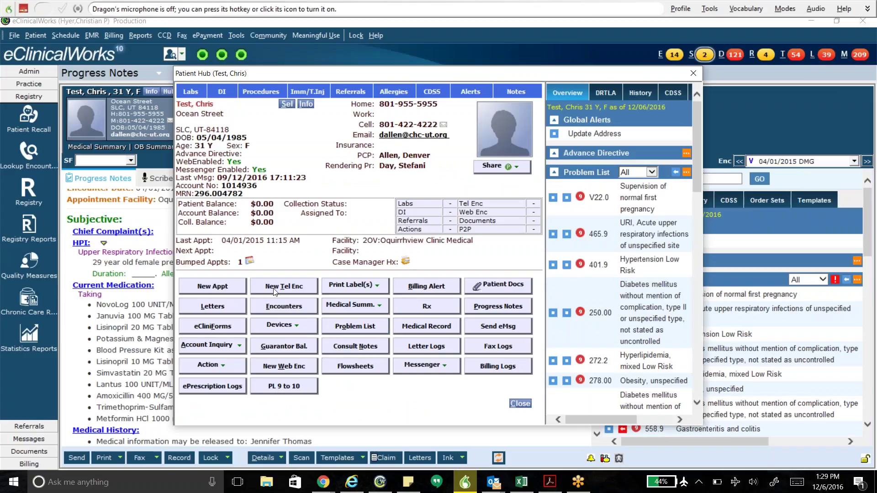
Step: Launch the PL 9 to 10 converter and map first-pregnancy supervision to Z34.00
click(300, 392)
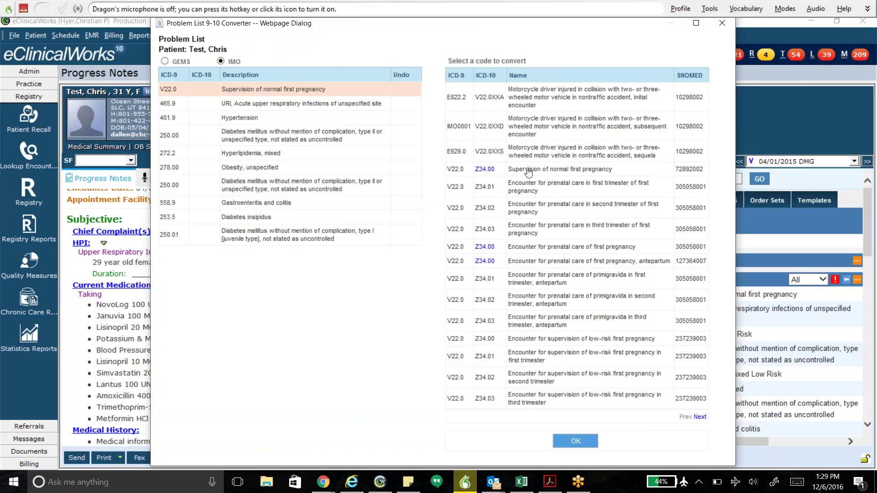
click(528, 173)
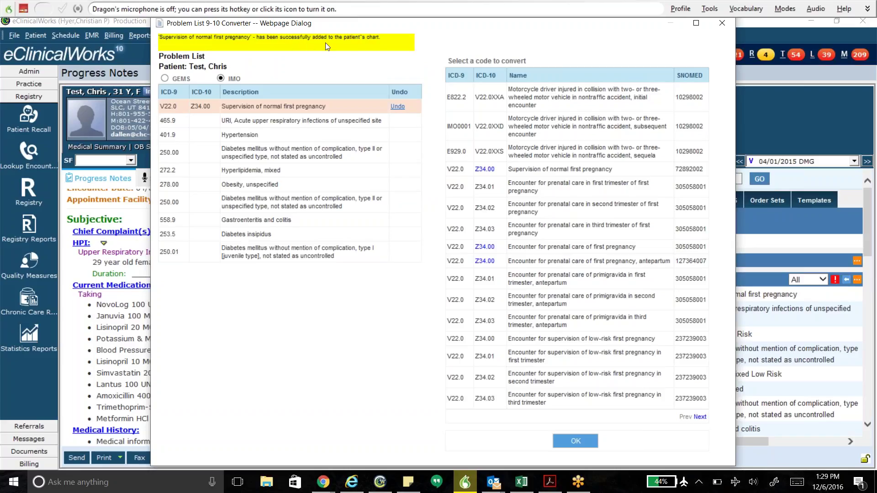
Step: Convert URI to J06.9 Acute respiratory disease and hypertension to I10 Essential hypertension
click(260, 105)
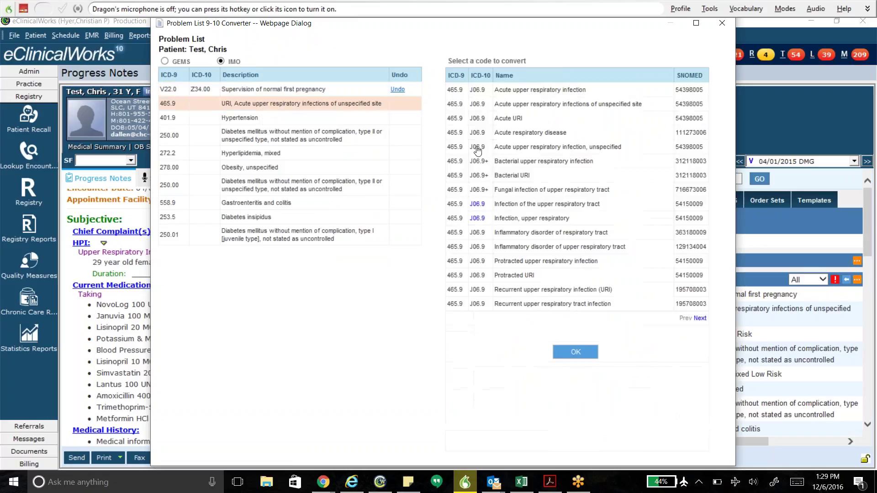
click(515, 133)
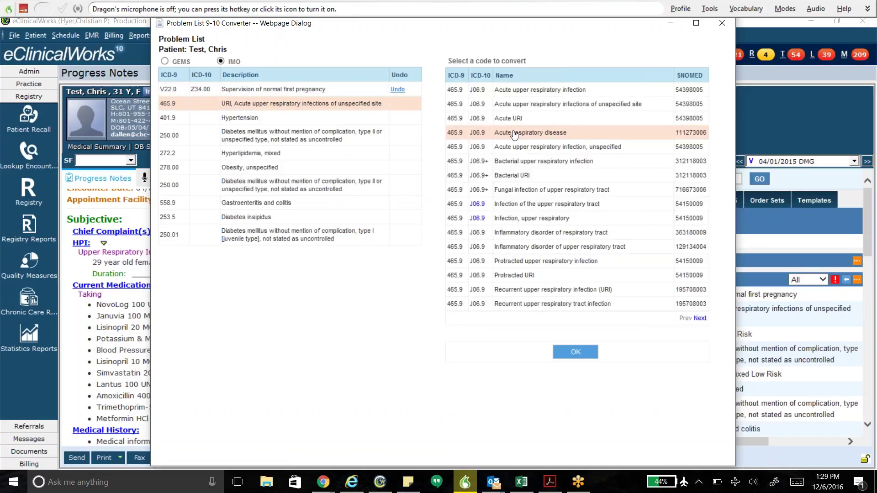
click(261, 137)
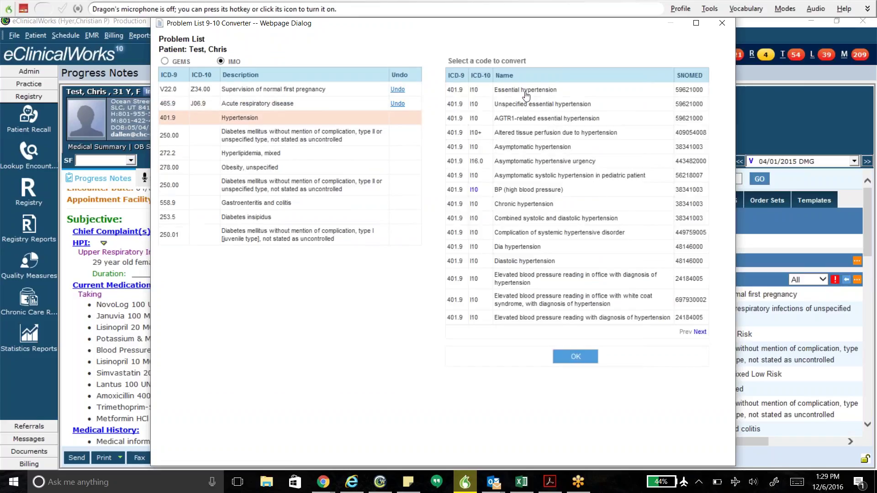
click(525, 91)
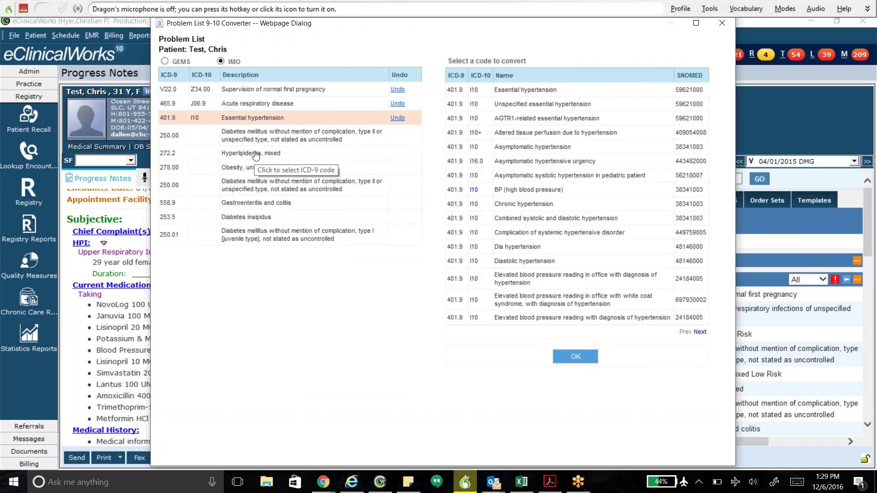
Step: Convert hyperlipidemia to E78.2 Mixed hyperlipidemia and confirm the conversions with OK
click(255, 154)
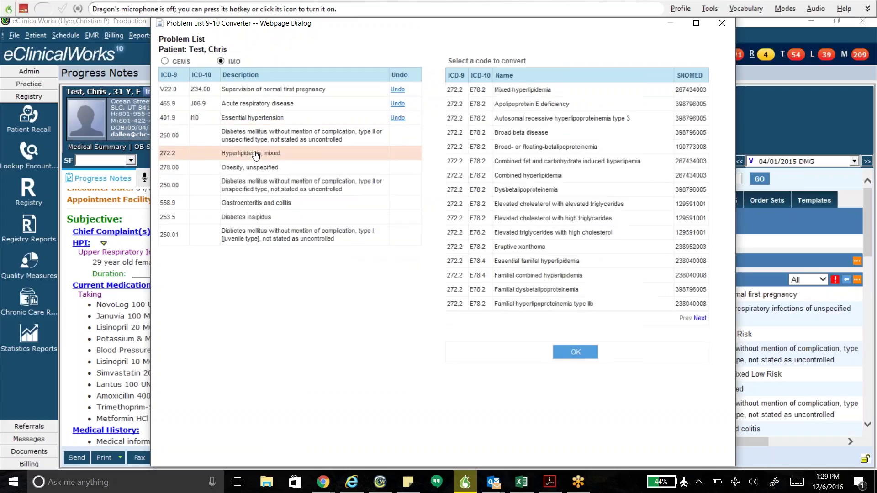
click(521, 93)
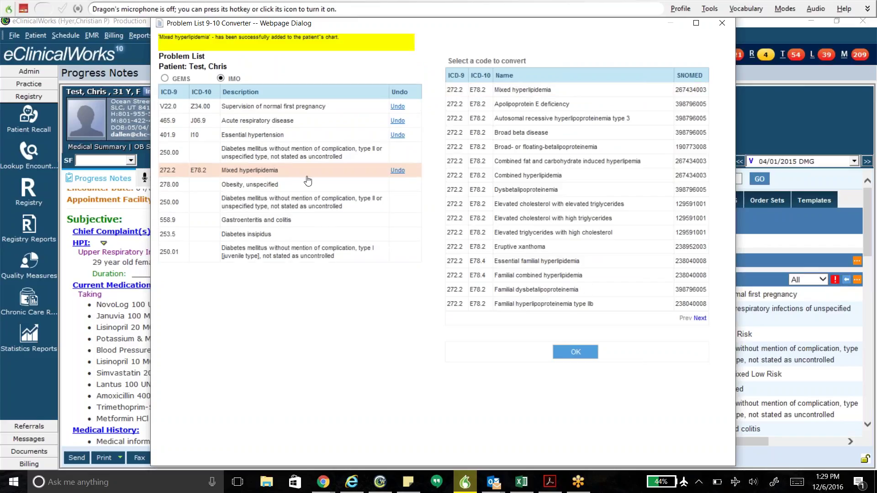
click(581, 353)
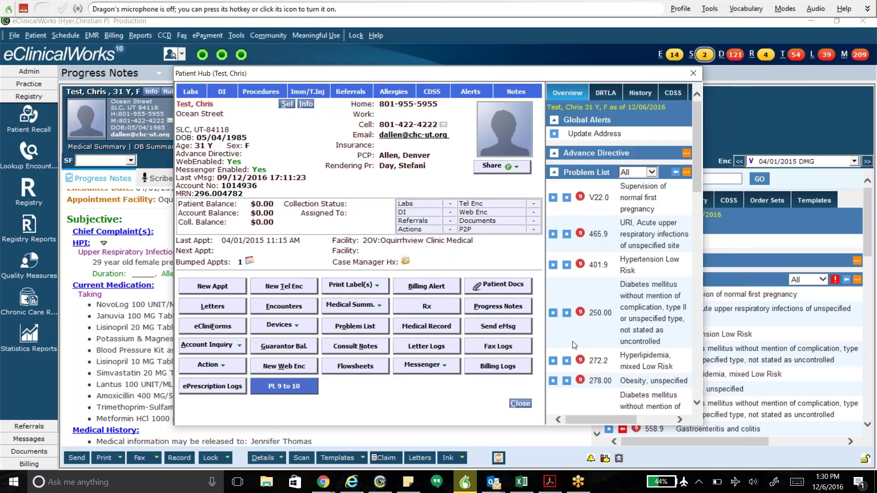
Step: Close the Patient Hub and refresh the Overview to show the new ICD-10 codes
click(508, 403)
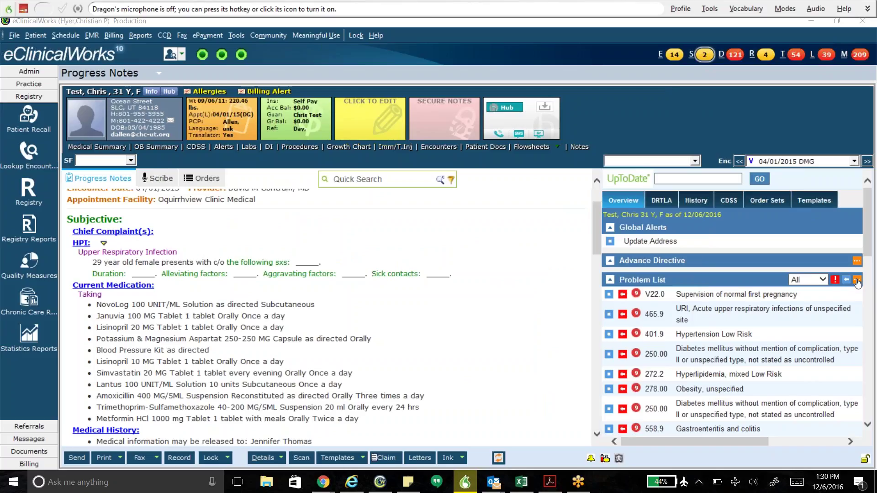
click(632, 204)
scroll(718, 312, down, 1)
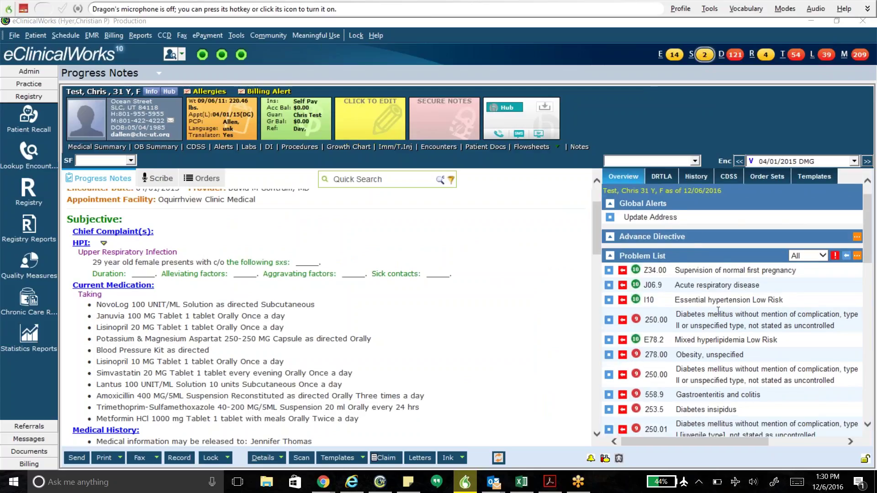
scroll(717, 312, down, 3)
scroll(717, 312, up, 2)
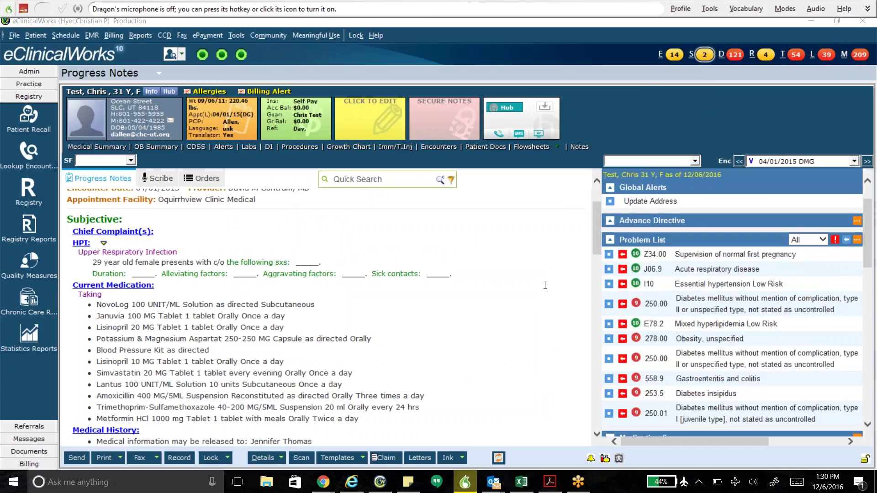